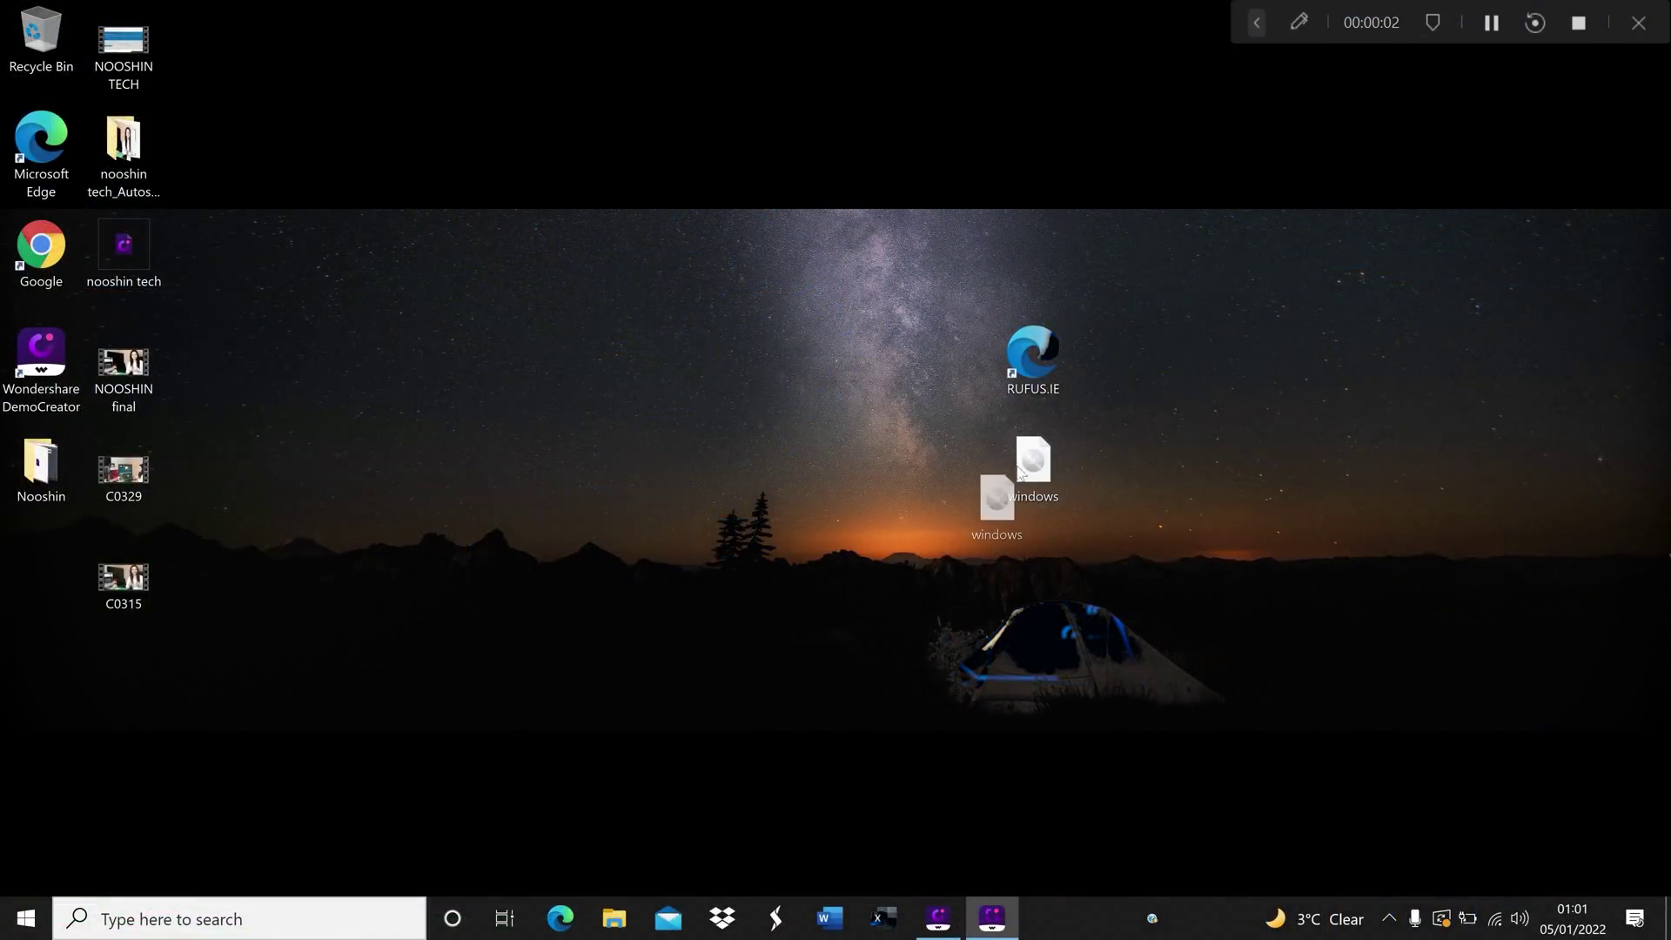
- Launch the rufus.ie website from the desktop shortcut and download Rufus 3.17
{"action": "left_click_drag", "start_coordinate": [1017, 469], "coordinate": [1028, 456]}
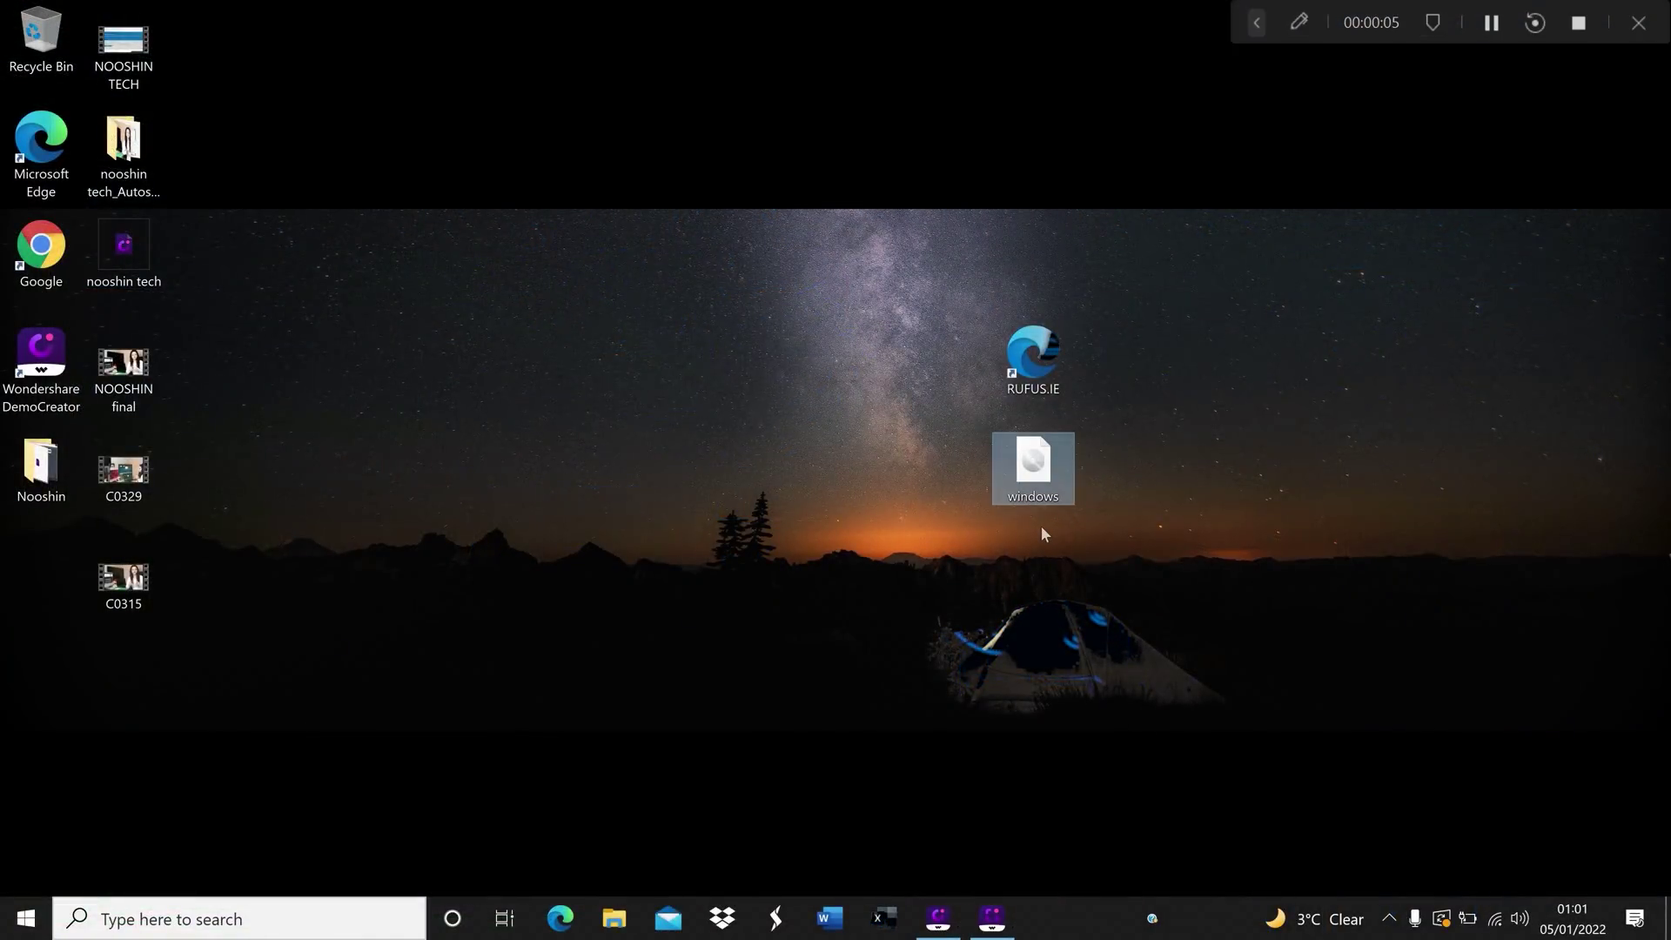
{"action": "left_click", "coordinate": [1038, 377]}
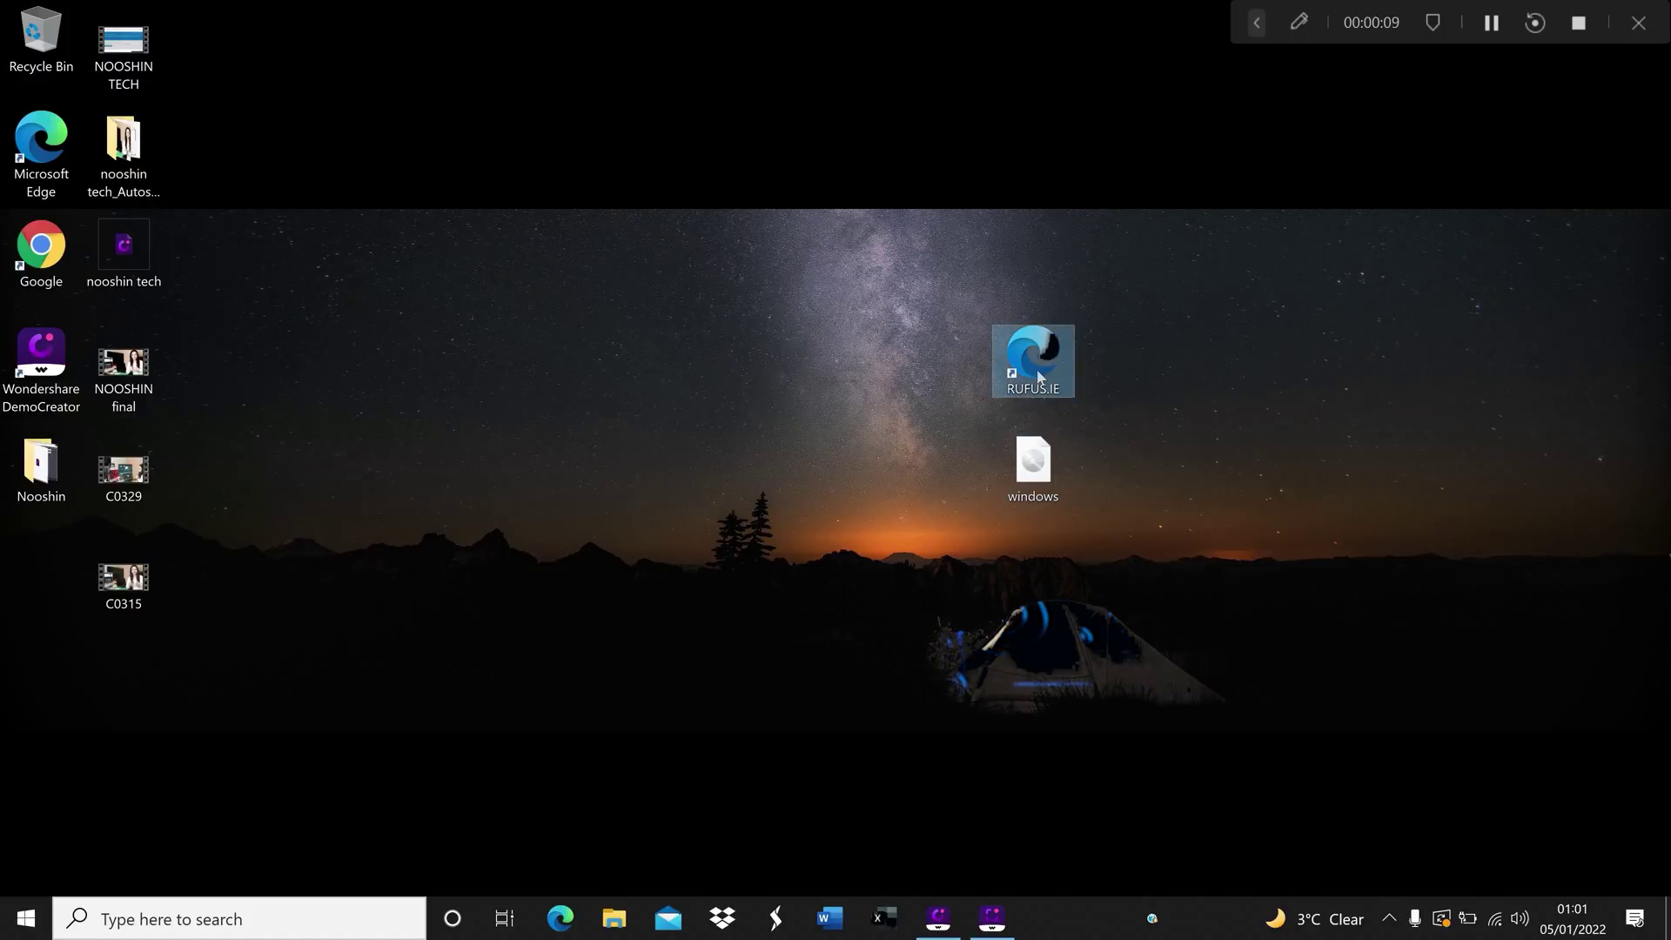
{"action": "double_click", "coordinate": [1037, 377]}
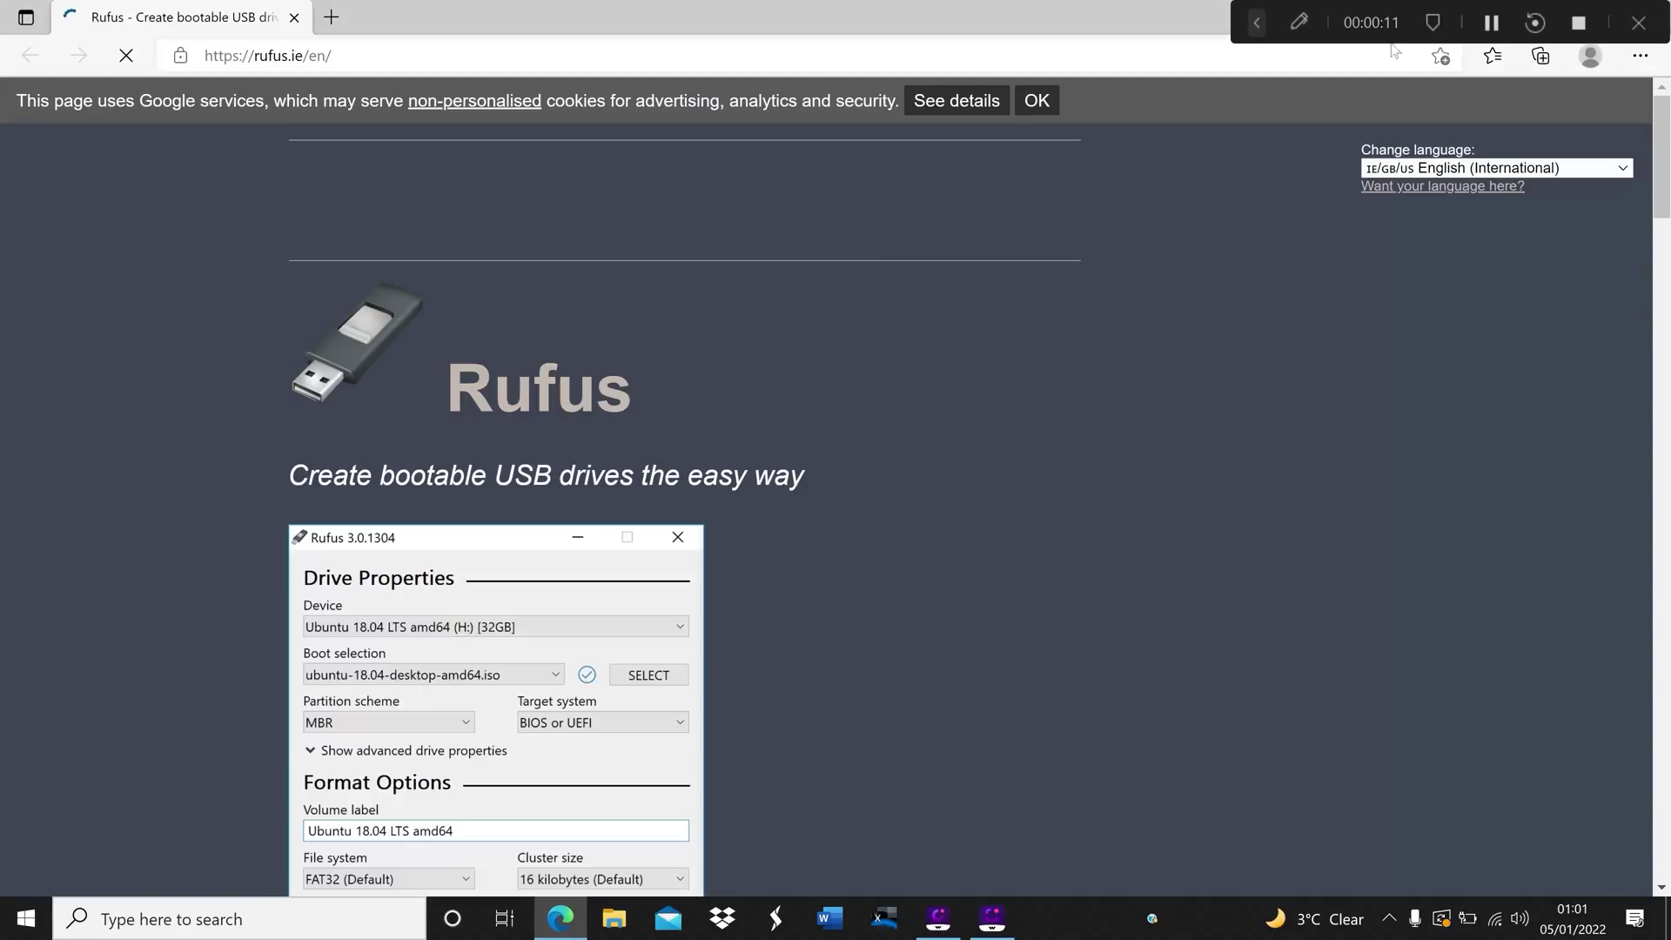
{"action": "left_click_drag", "start_coordinate": [1407, 10], "coordinate": [891, 9]}
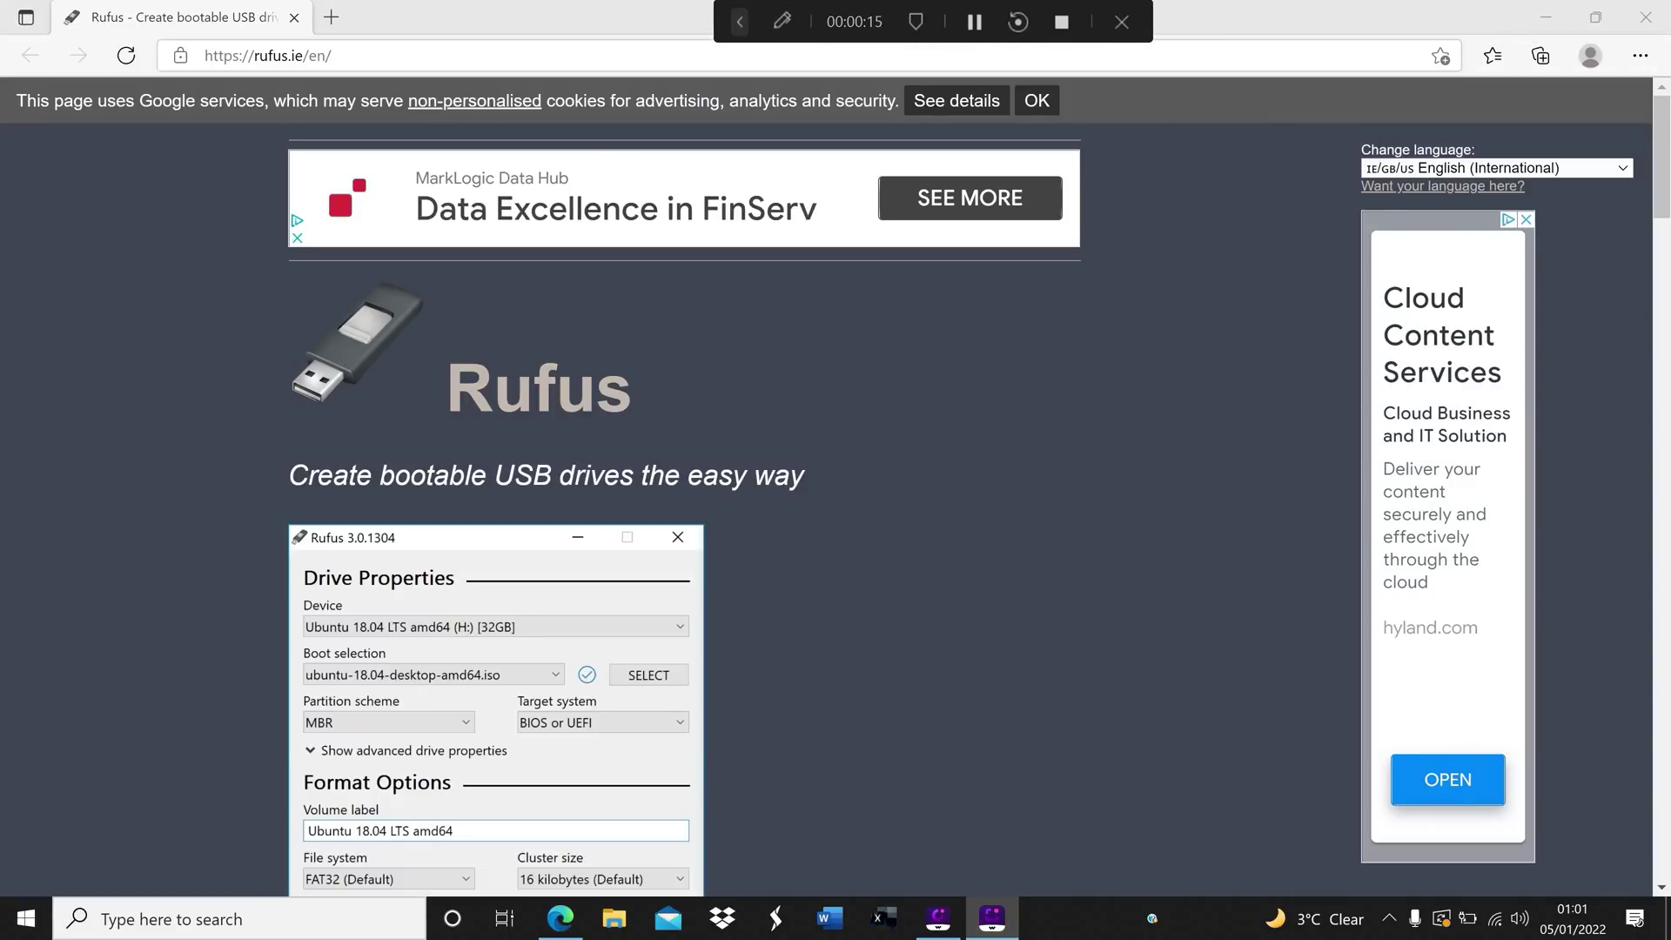
{"action": "left_click_drag", "start_coordinate": [239, 55], "coordinate": [296, 55]}
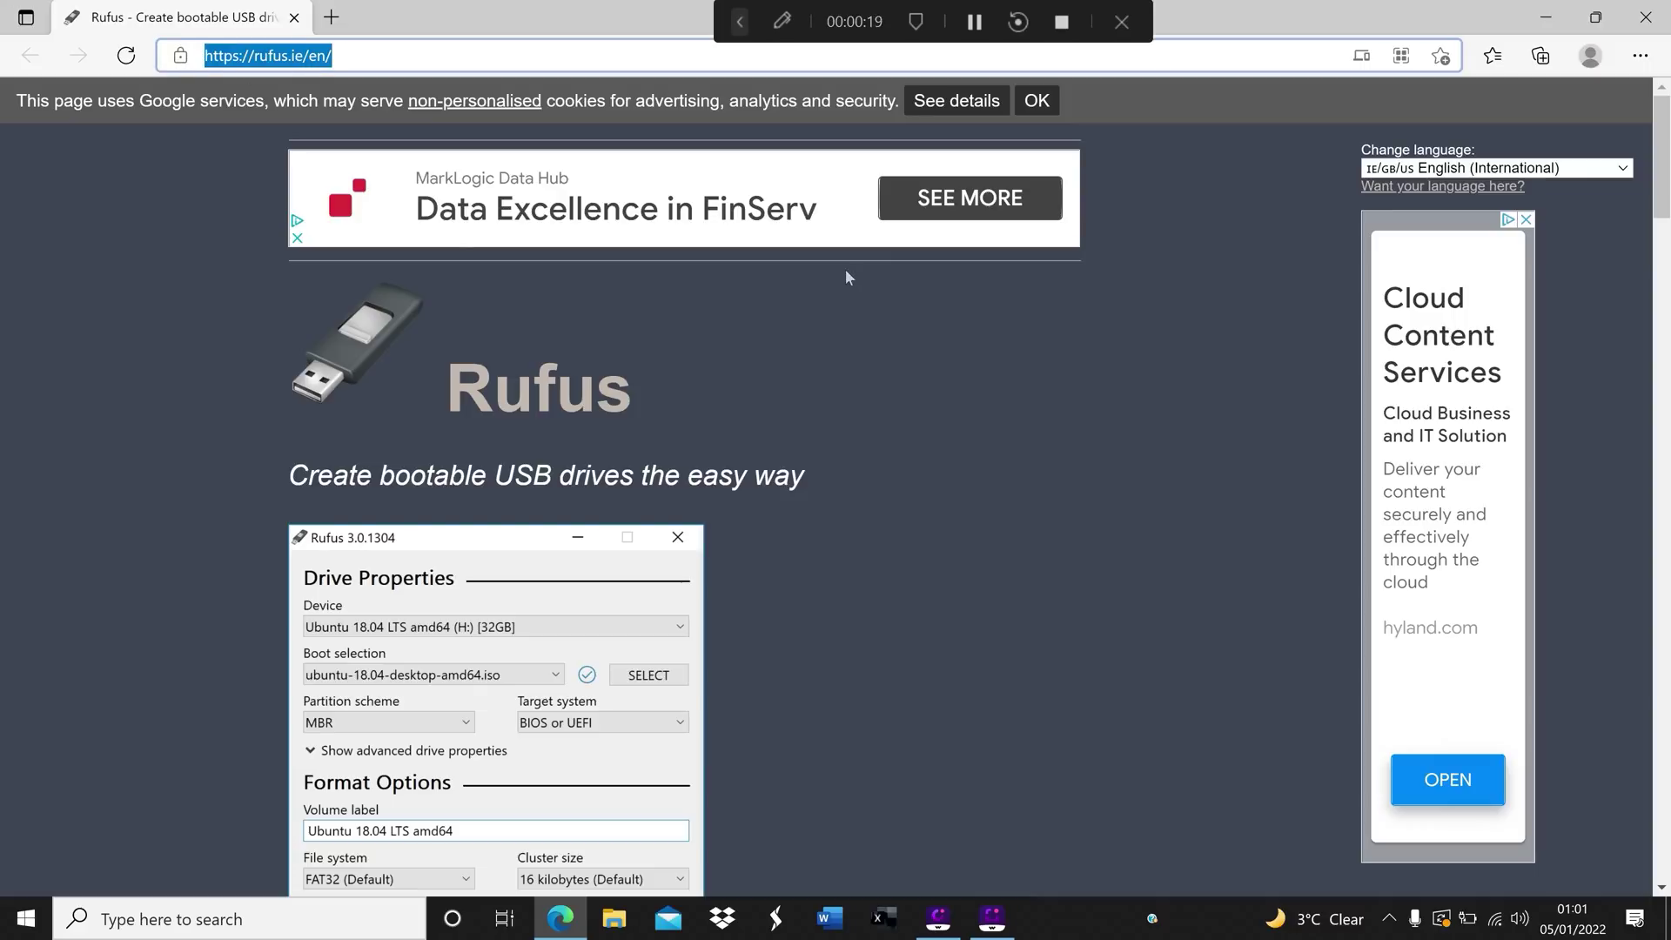
{"action": "scroll", "coordinate": [844, 269], "scroll_direction": "down", "scroll_amount": 3}
{"action": "scroll", "coordinate": [840, 407], "scroll_direction": "down", "scroll_amount": 4}
{"action": "scroll", "coordinate": [838, 403], "scroll_direction": "down", "scroll_amount": 3}
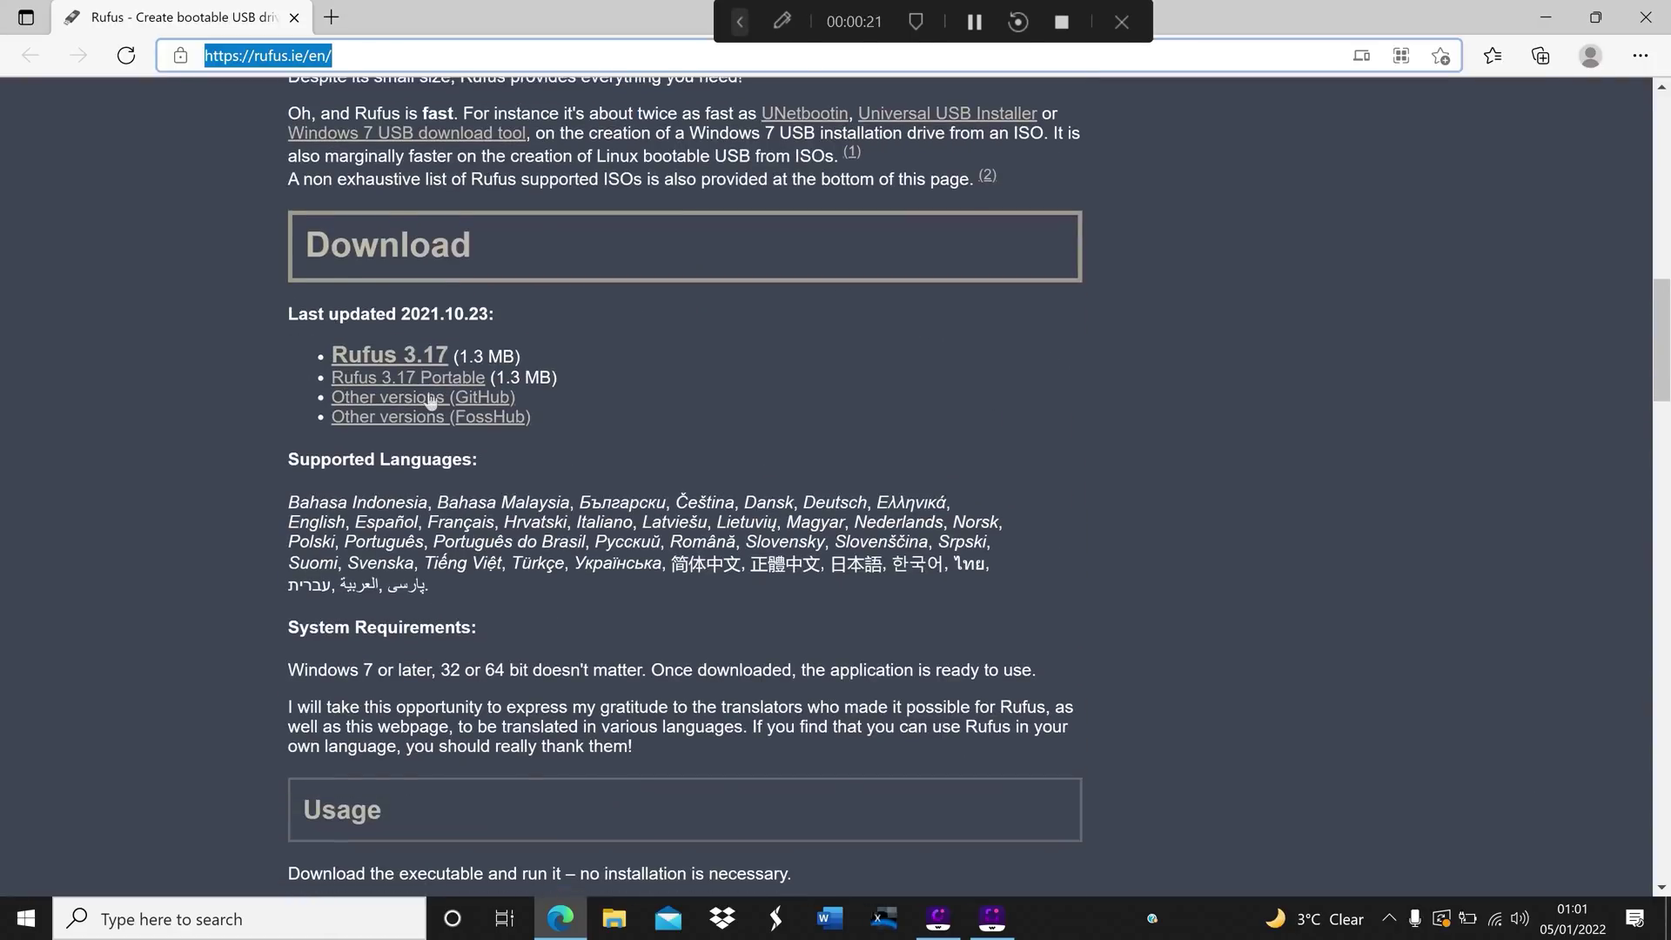
{"action": "left_click", "coordinate": [386, 358]}
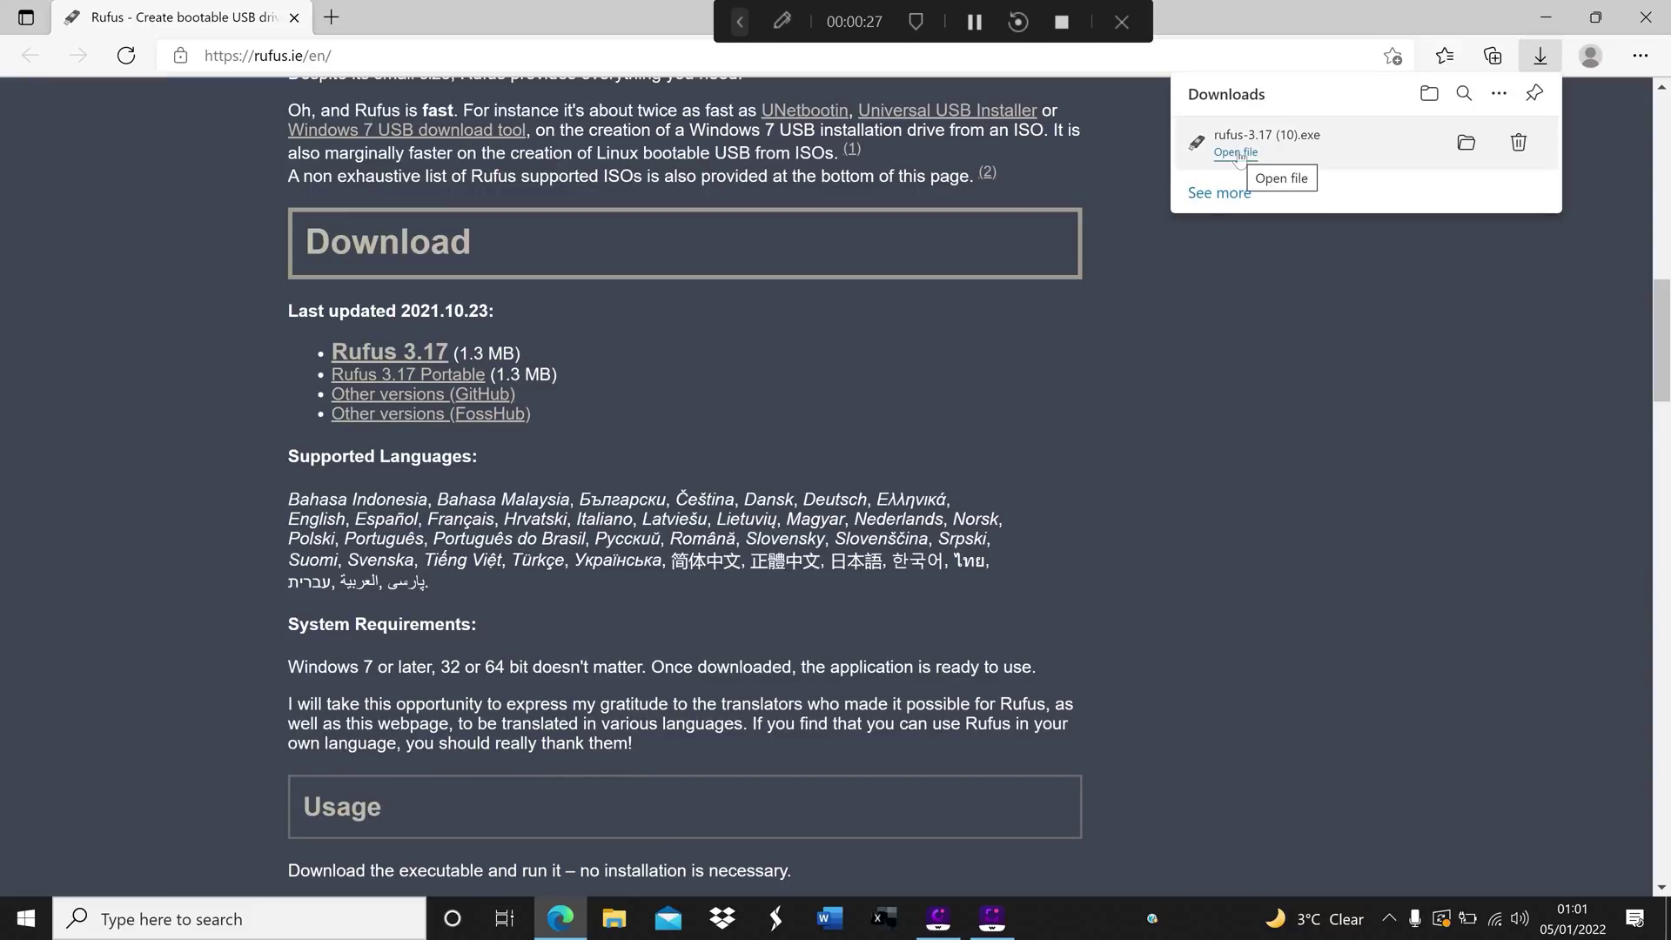
- Run the downloaded rufus-3.17, close Edge, and verify the 16 GB F: drive under This PC
{"action": "left_click", "coordinate": [1235, 152]}
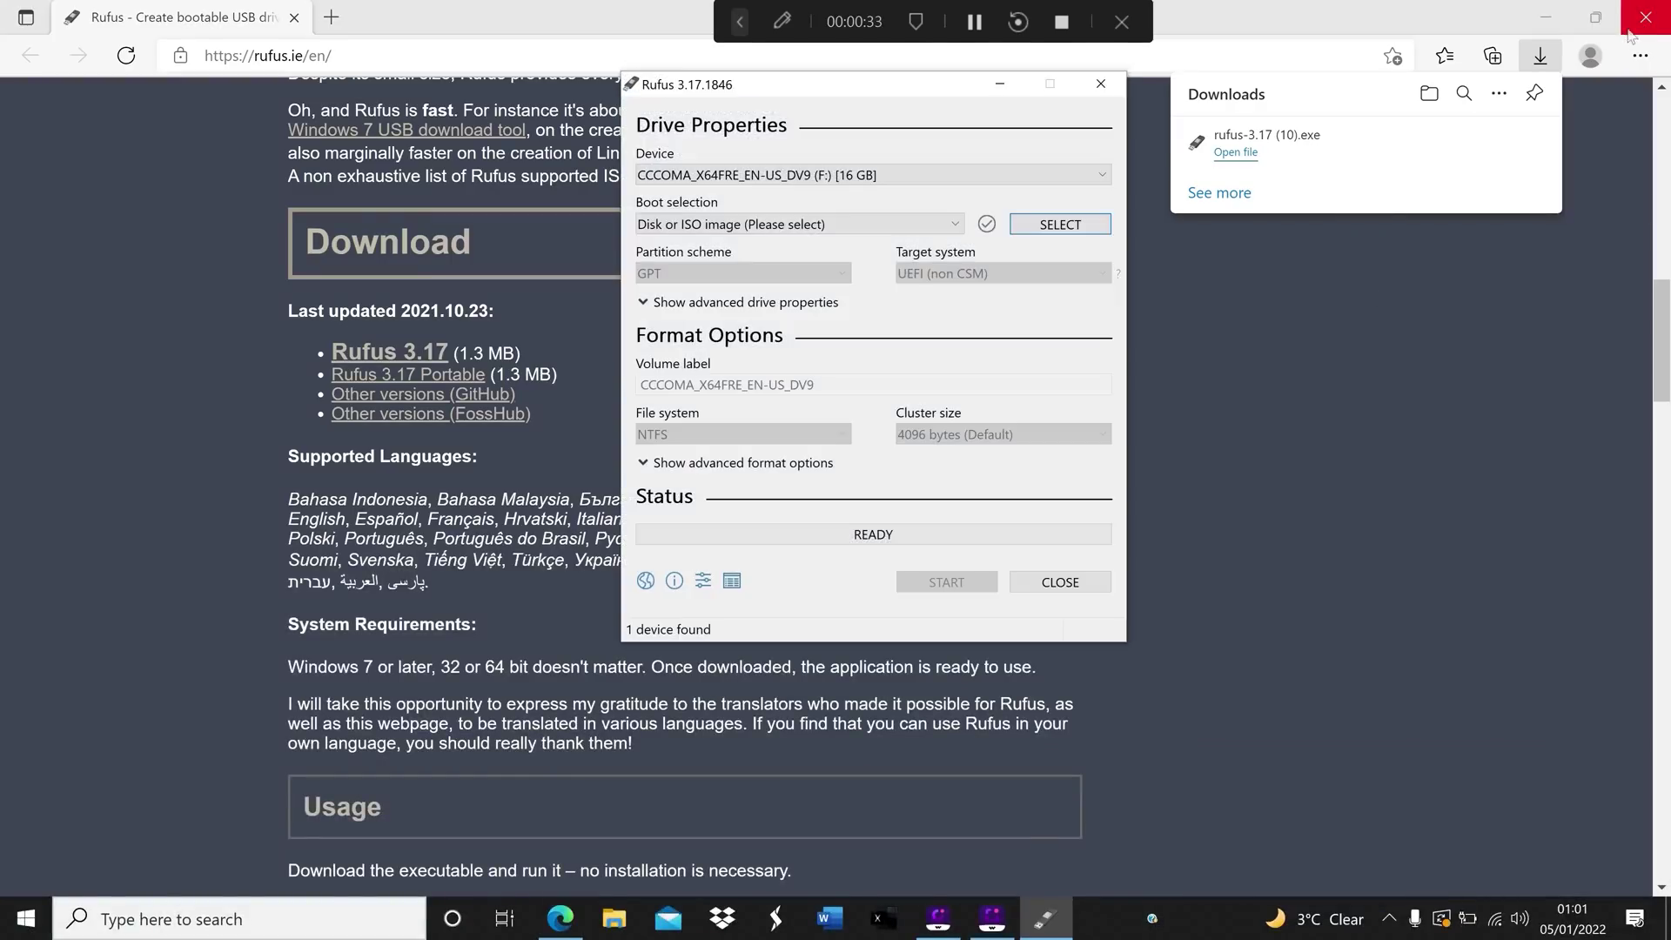
{"action": "left_click", "coordinate": [1641, 26]}
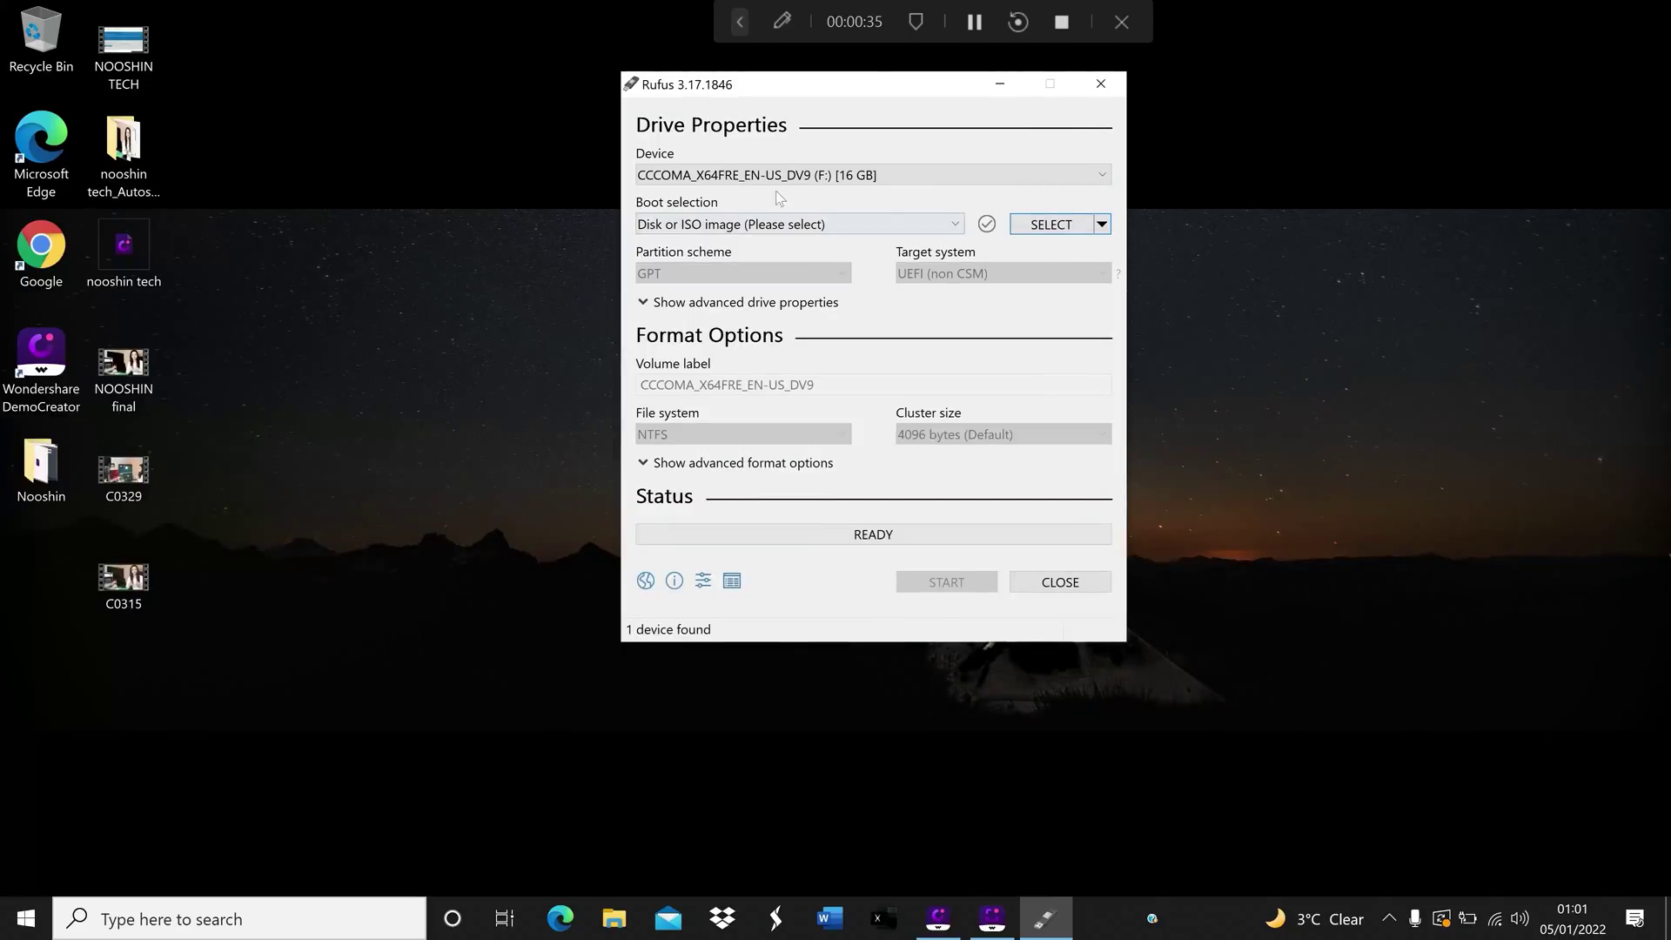
{"action": "double_click", "coordinate": [40, 45]}
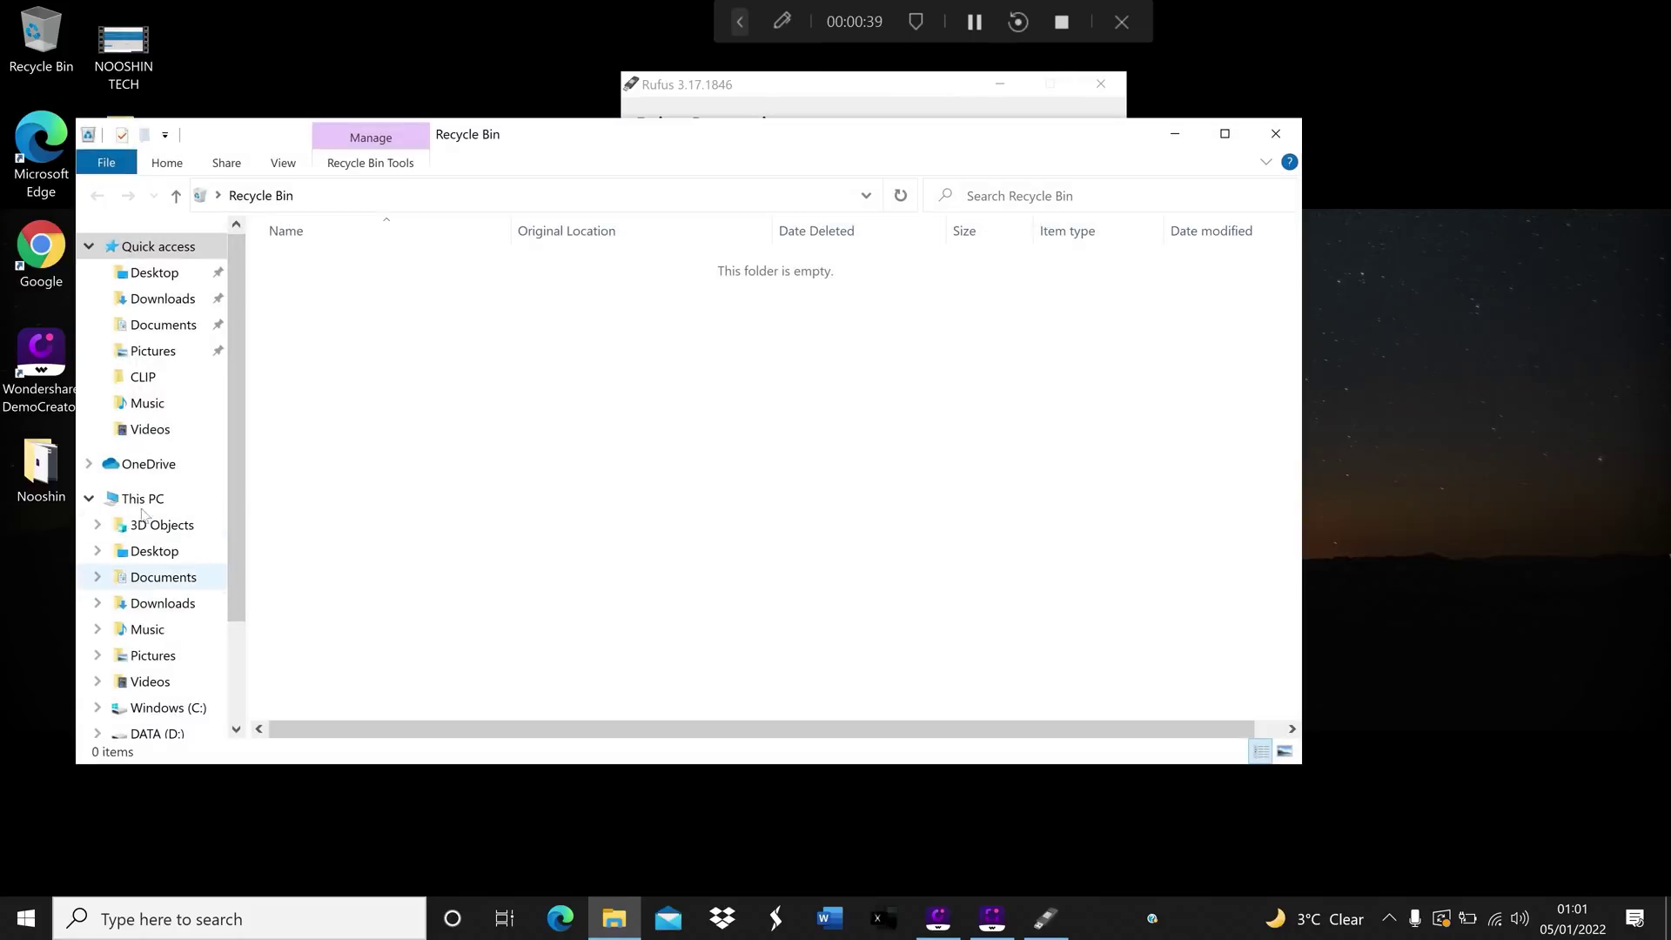
{"action": "left_click", "coordinate": [191, 498]}
{"action": "left_click", "coordinate": [325, 561]}
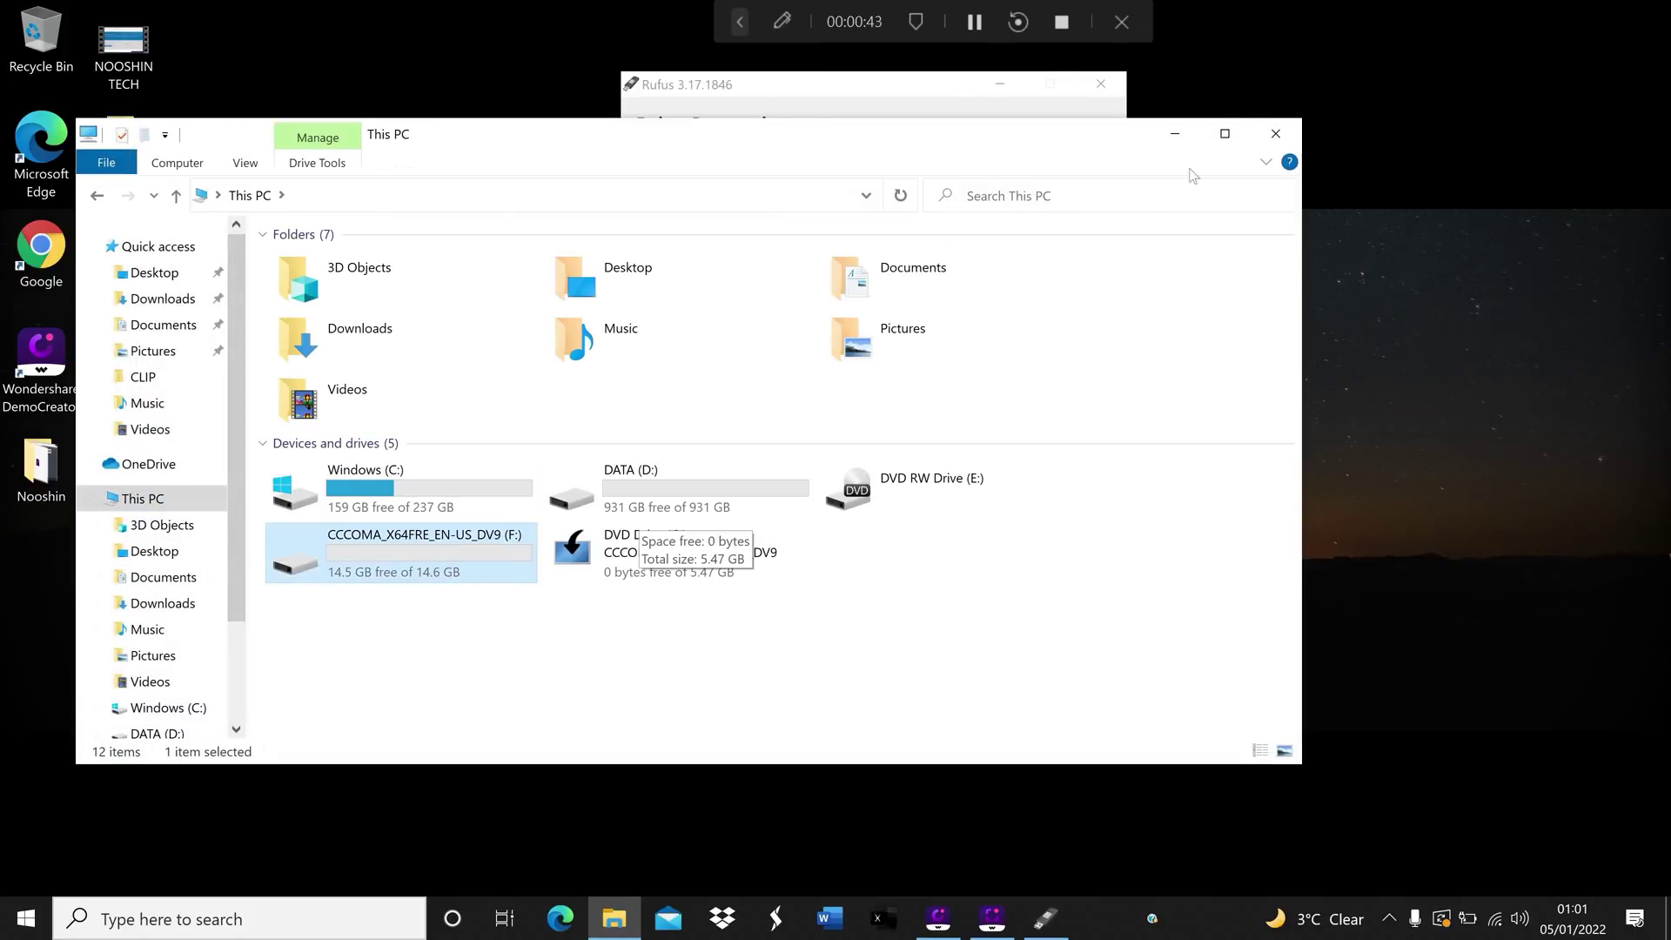
- Return to Rufus and choose the 16 GB F: drive as the target device
{"action": "left_click", "coordinate": [1264, 135]}
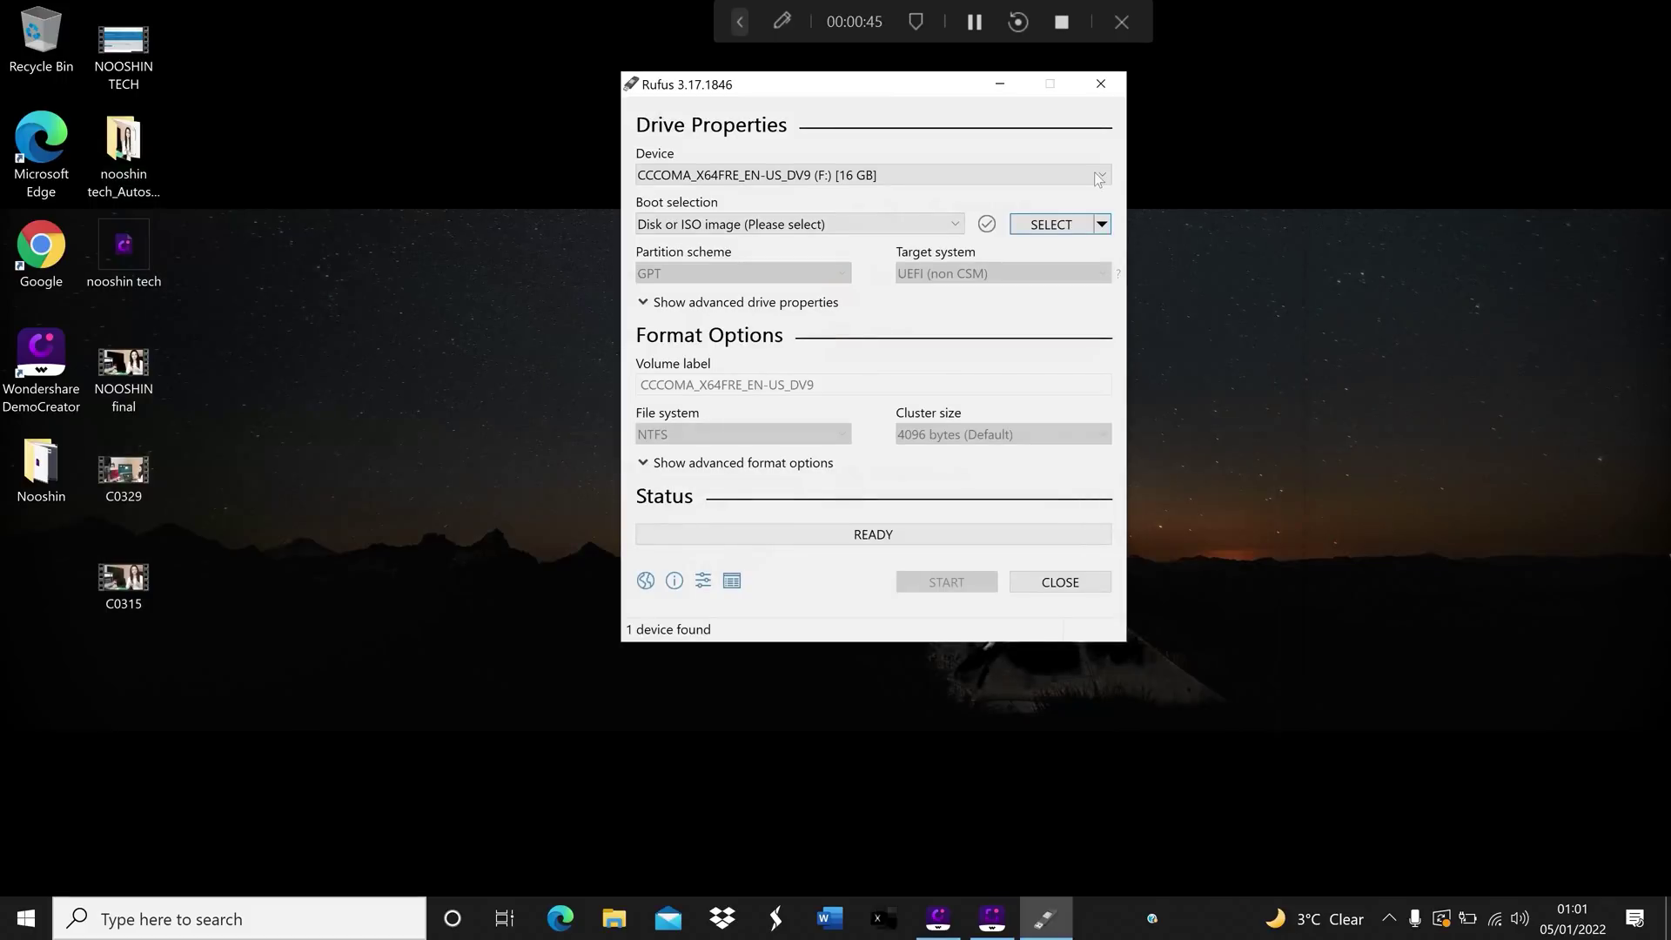
{"action": "left_click", "coordinate": [1096, 175]}
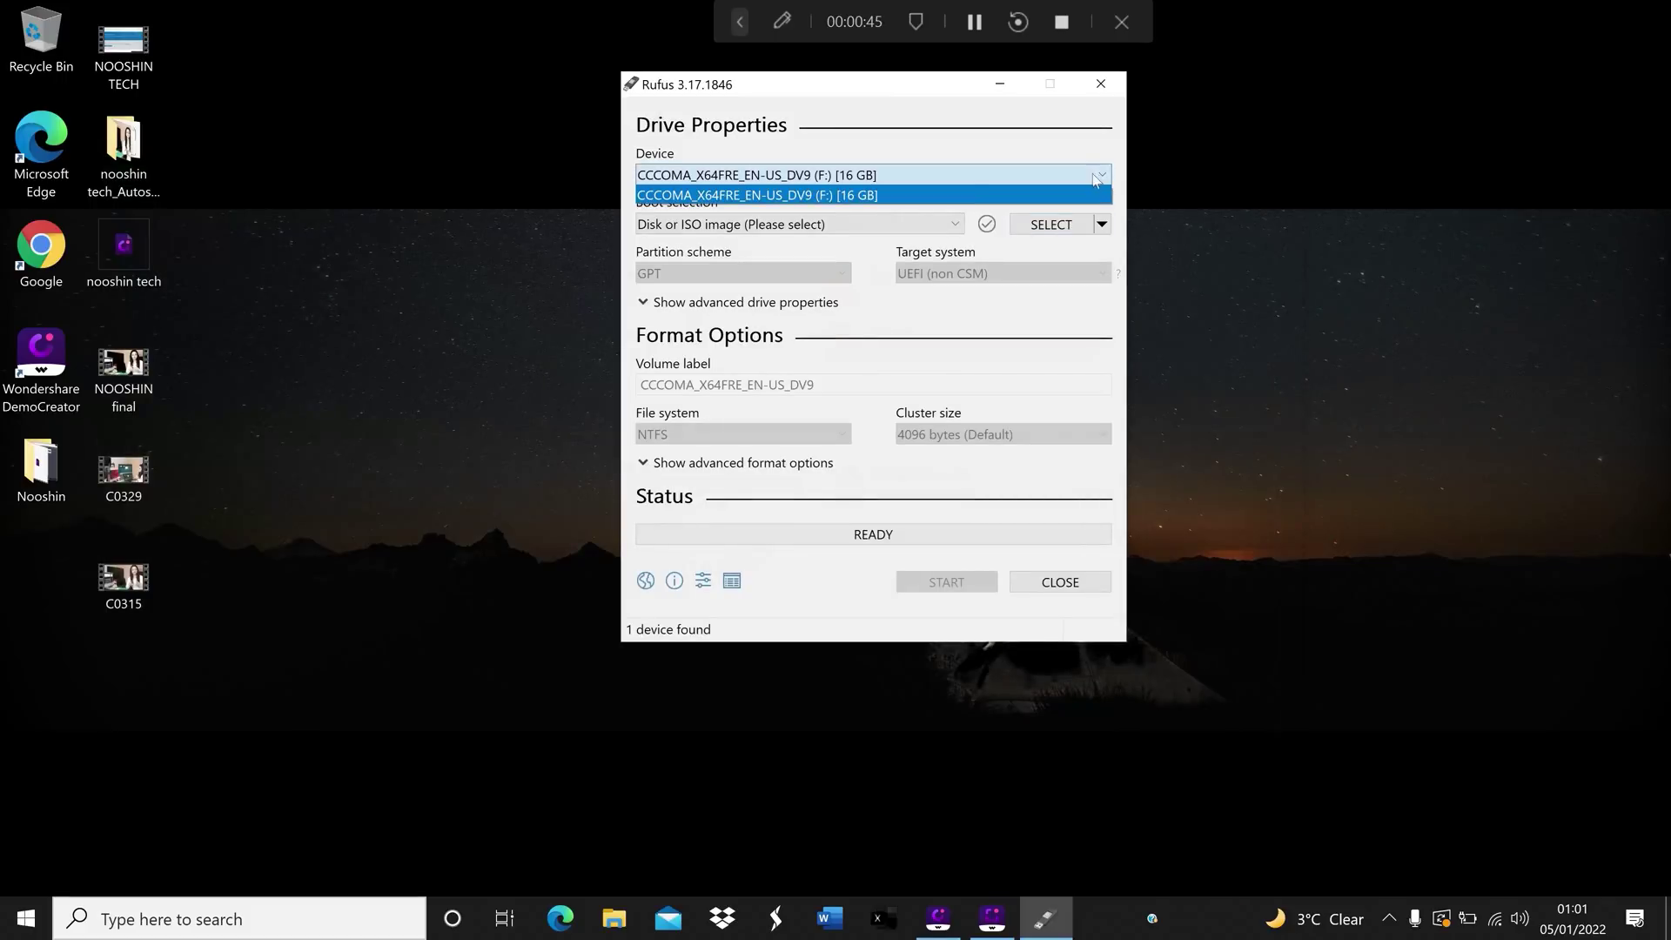
{"action": "left_click", "coordinate": [862, 197]}
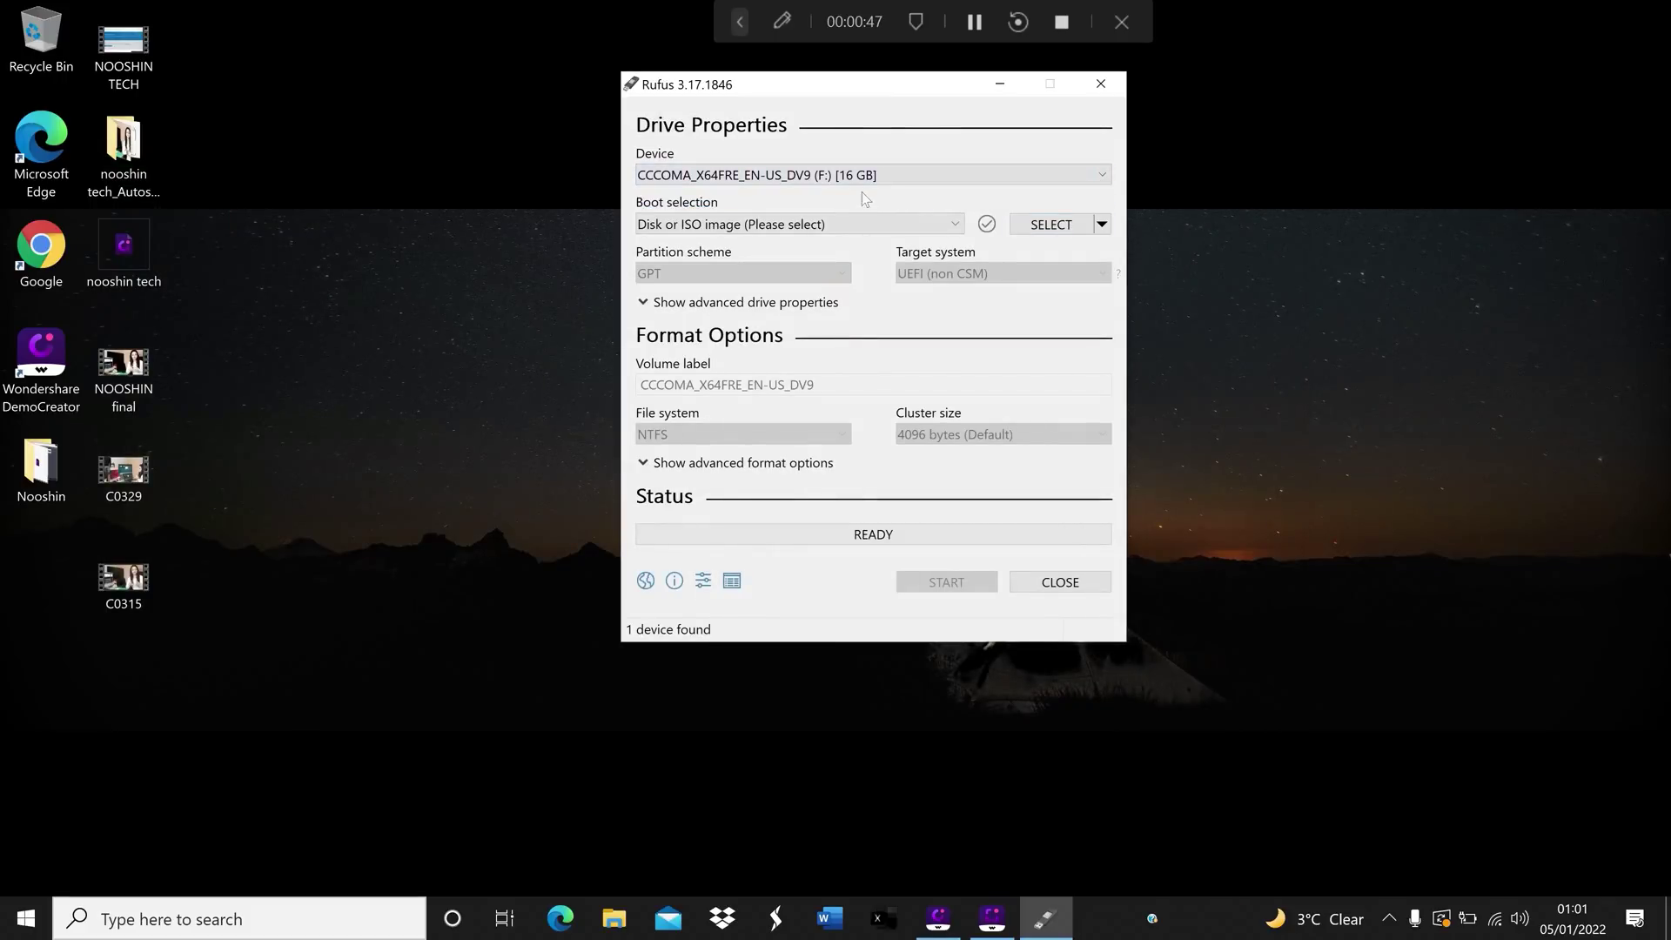
- Load windows.iso from the Desktop as the boot image
{"action": "left_click", "coordinate": [1073, 225]}
{"action": "mouse_move", "coordinate": [784, 303]}
{"action": "left_mouse_down"}
{"action": "mouse_move", "coordinate": [781, 331]}
{"action": "mouse_move", "coordinate": [800, 298]}
{"action": "left_mouse_up"}
{"action": "left_click", "coordinate": [692, 318]}
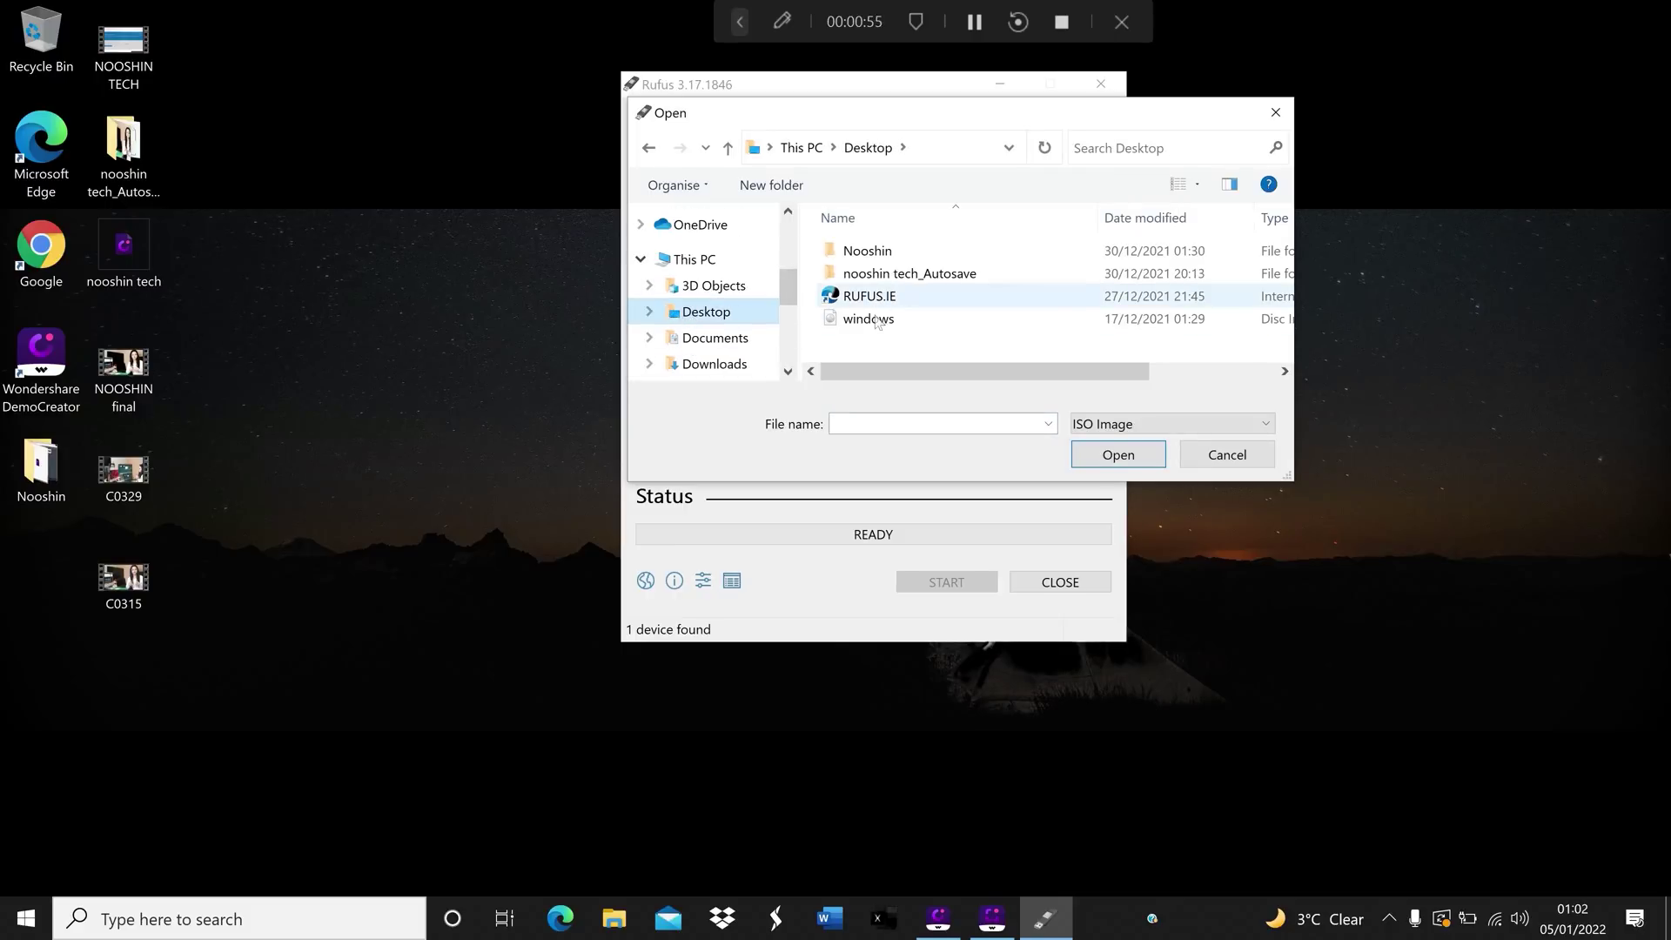
{"action": "left_click", "coordinate": [871, 322]}
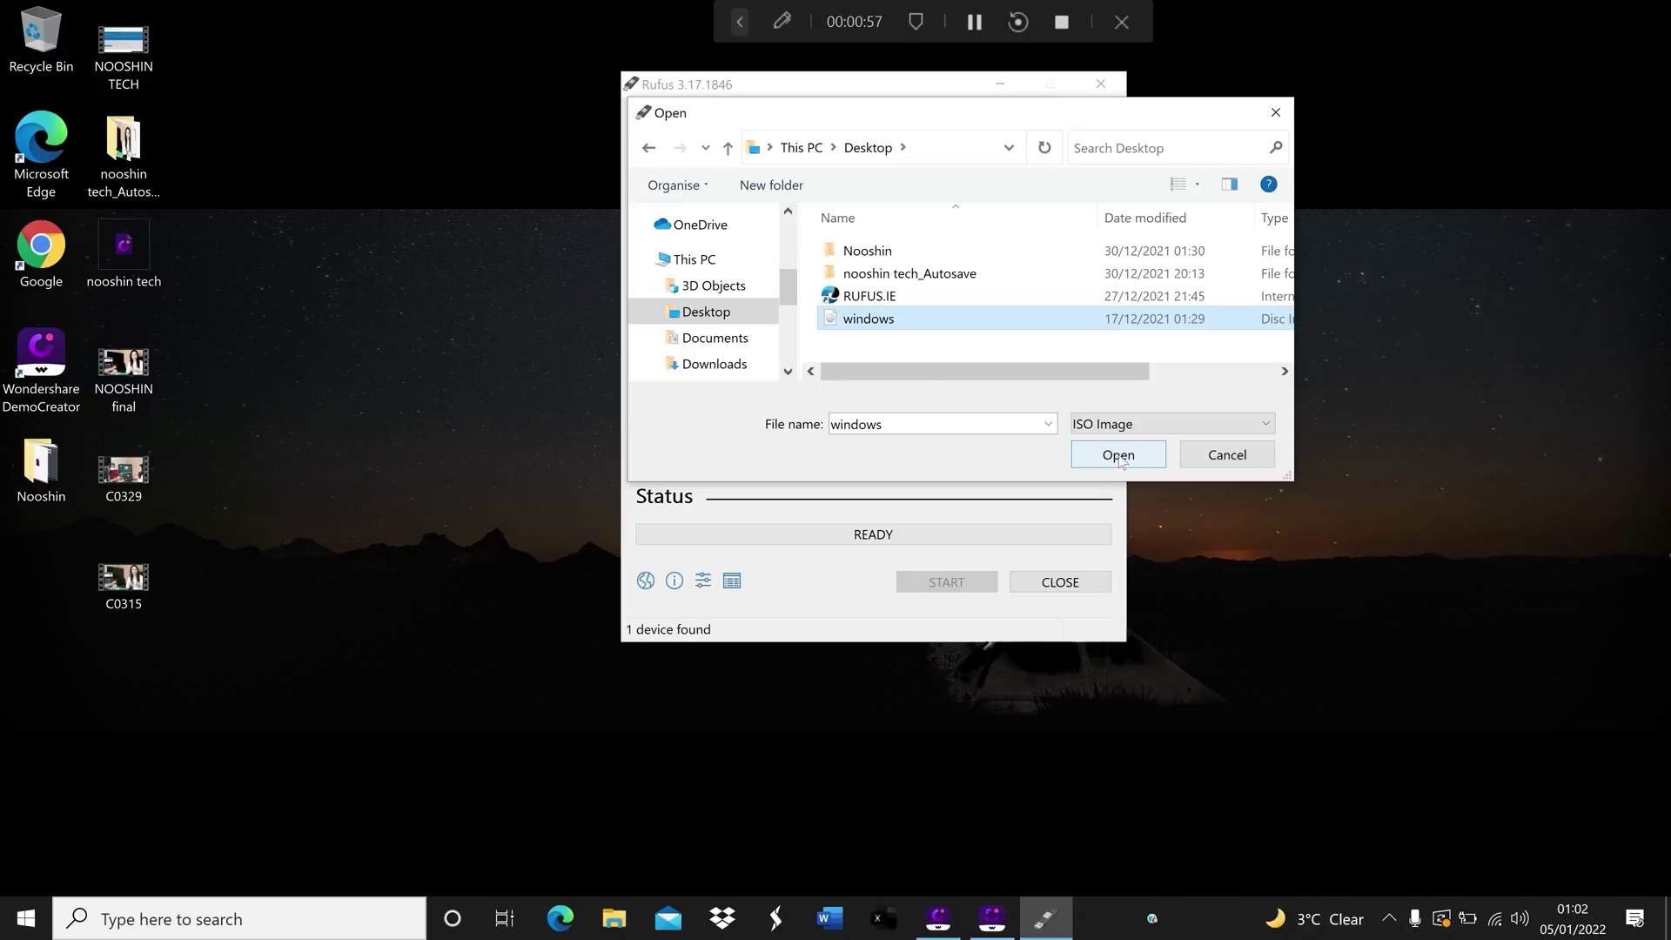
{"action": "left_click", "coordinate": [1081, 453]}
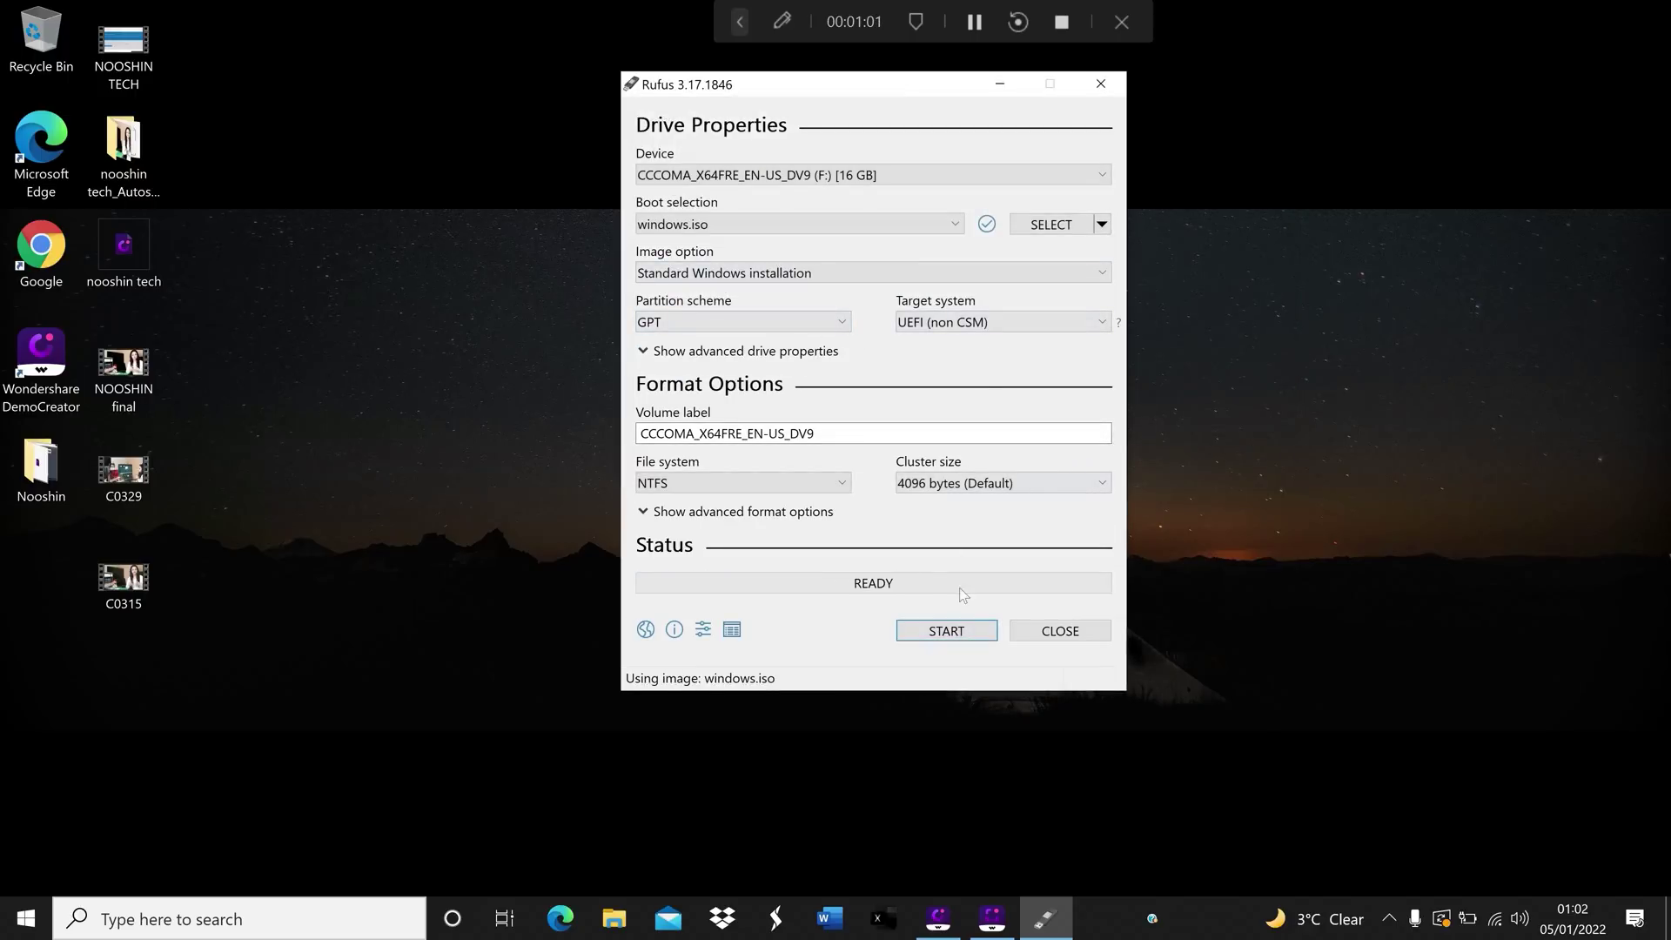
- Start the write to the F: drive and accept the data-destruction warning
{"action": "left_click", "coordinate": [953, 633]}
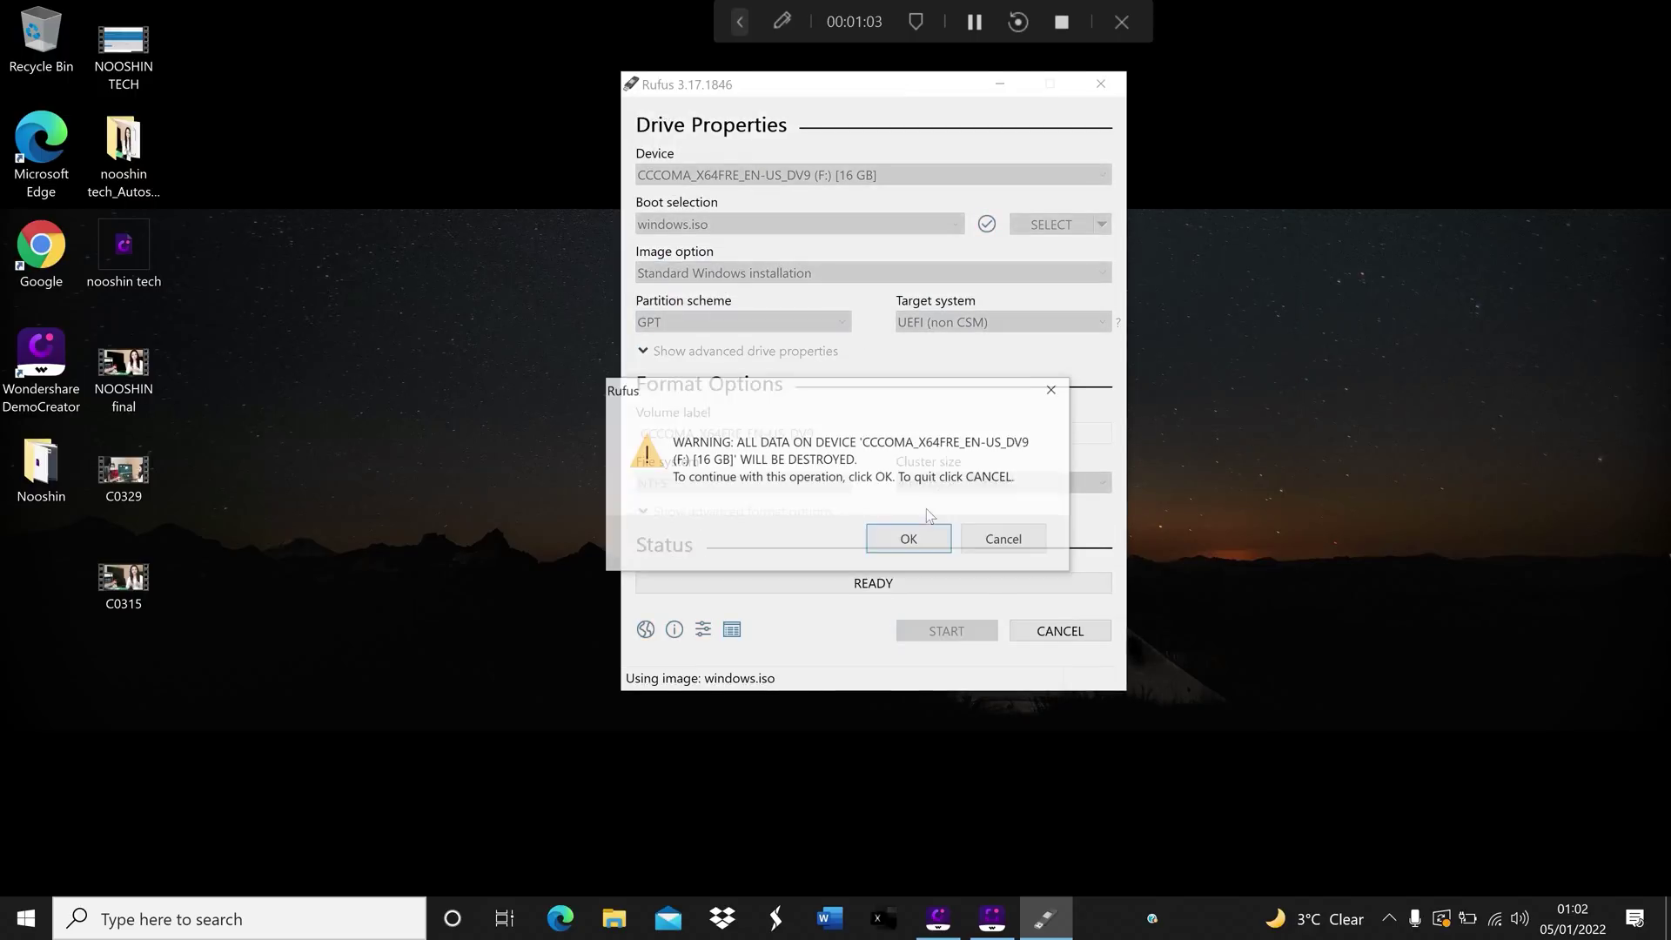
{"action": "left_click", "coordinate": [894, 544]}
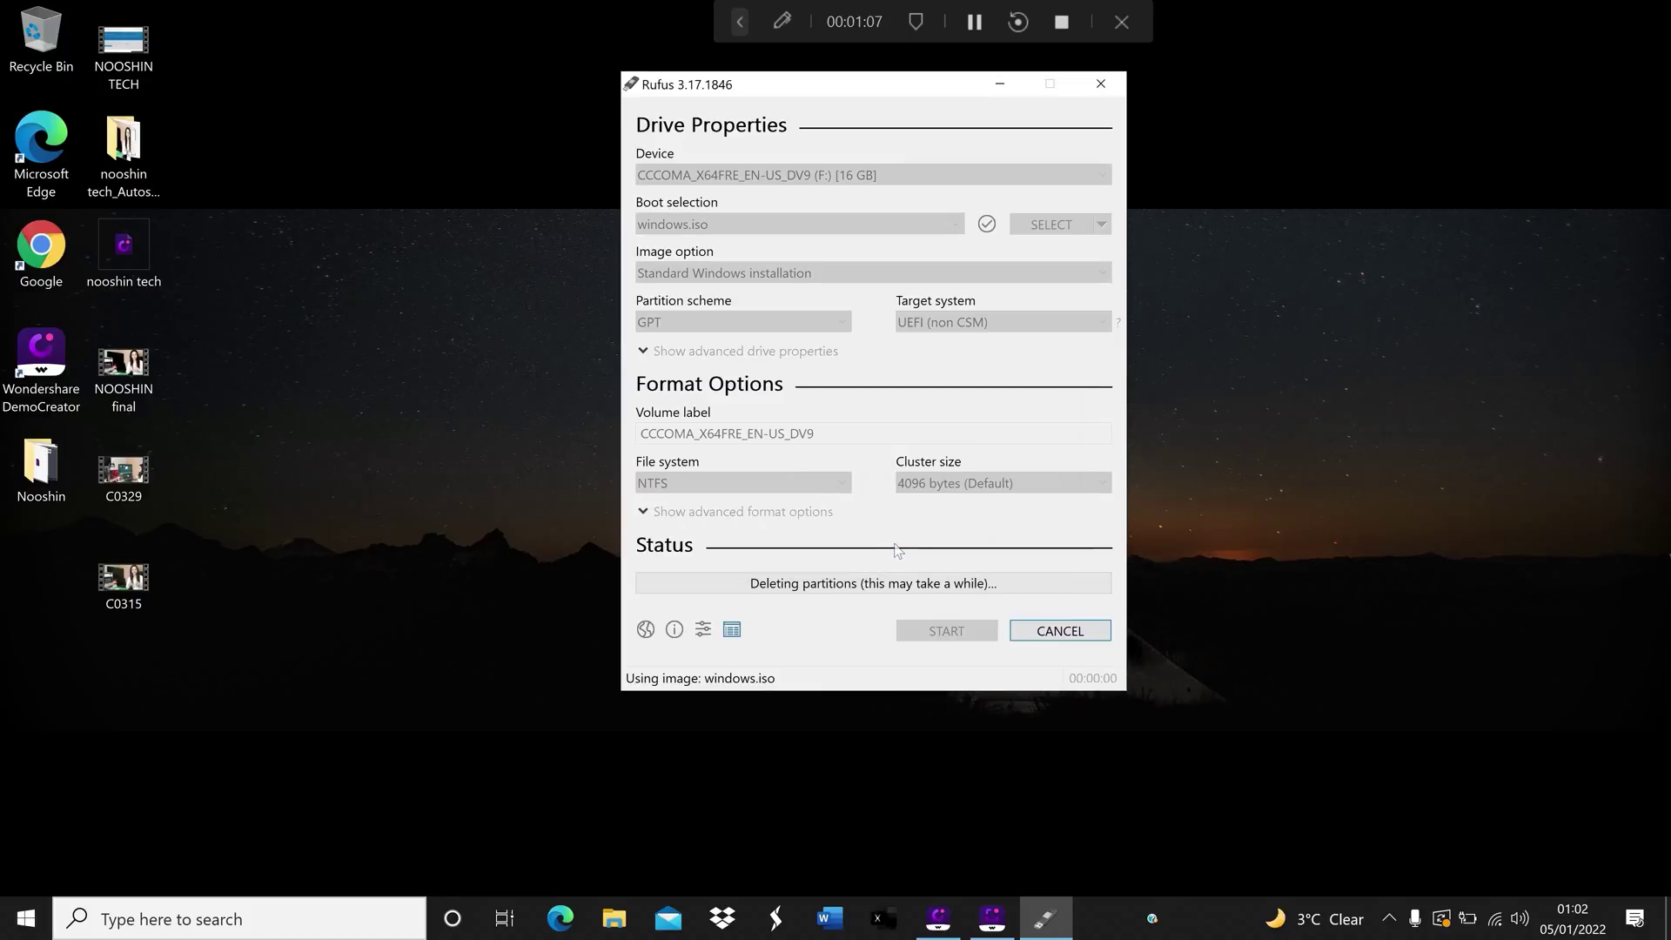